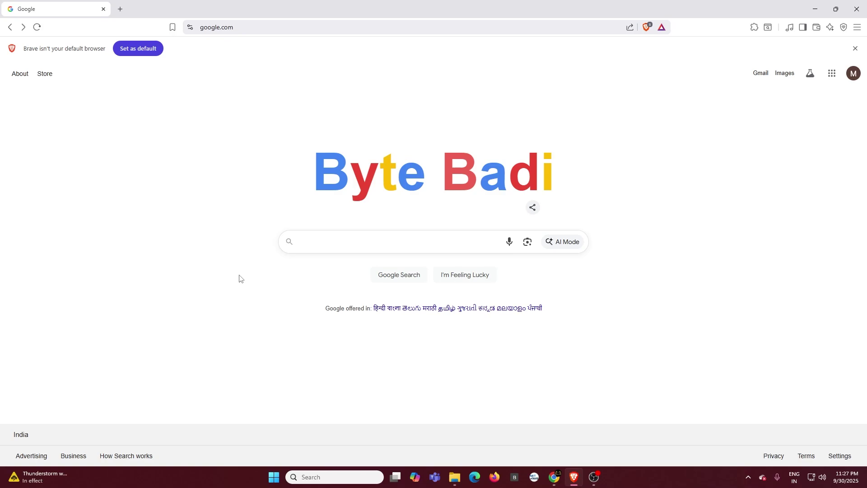
# Google 'perplexity browser', open the 'Comet Browser: a Personal AI Assistant' result, and select its address.
pyautogui.click(320, 242)
pyautogui.write('perplexity browser')
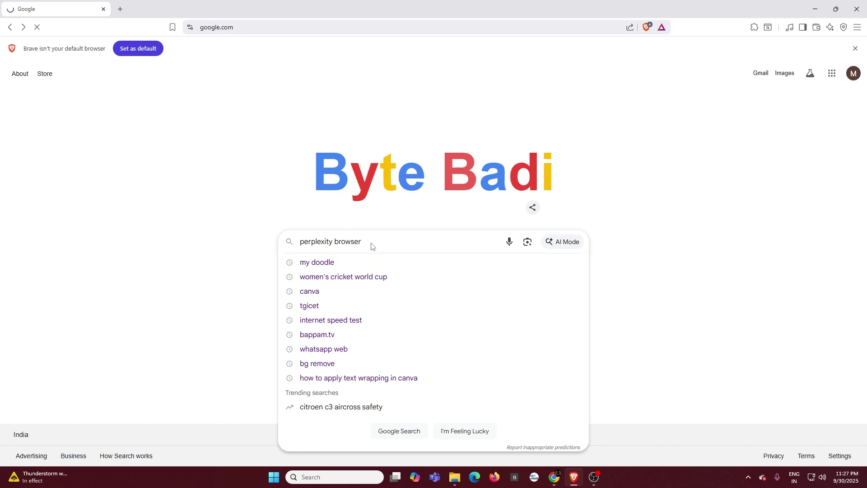
pyautogui.press('Return')
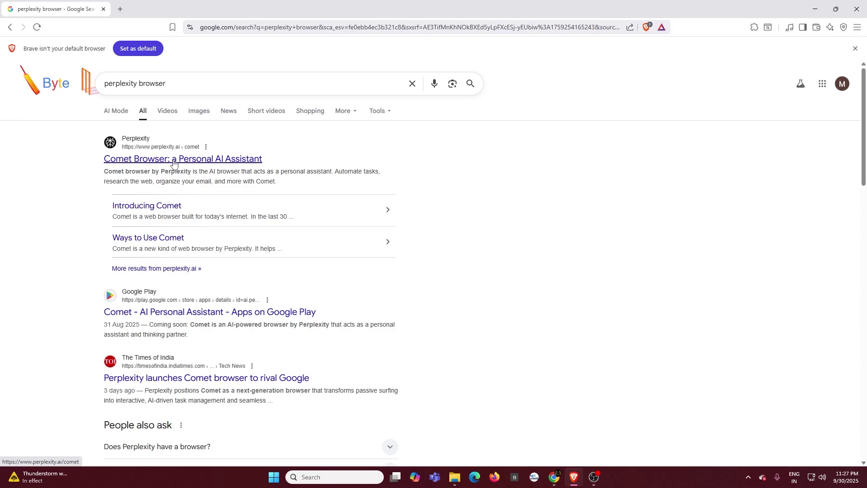
pyautogui.click(174, 163)
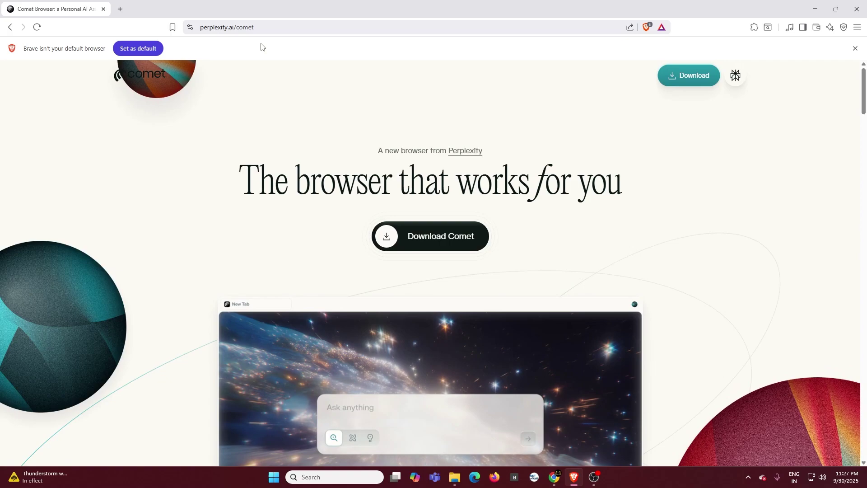
pyautogui.click(275, 27)
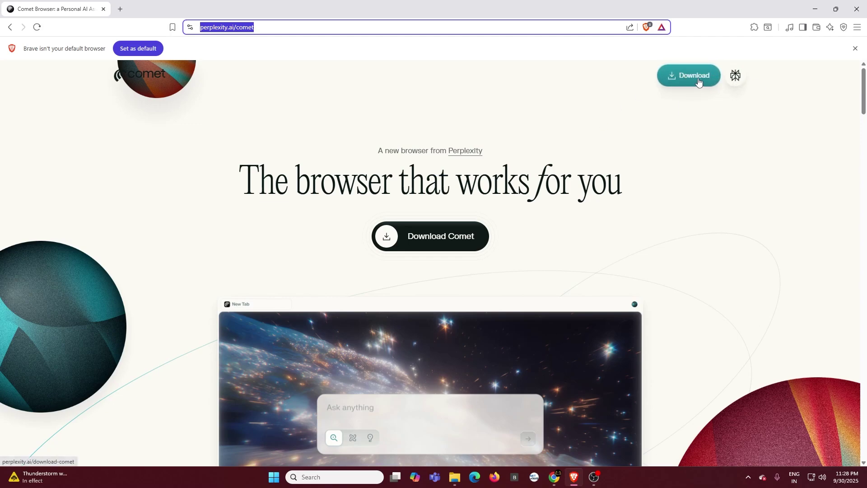
# Request the Comet download, signing in with an email address and the emailed verification code.
pyautogui.click(450, 244)
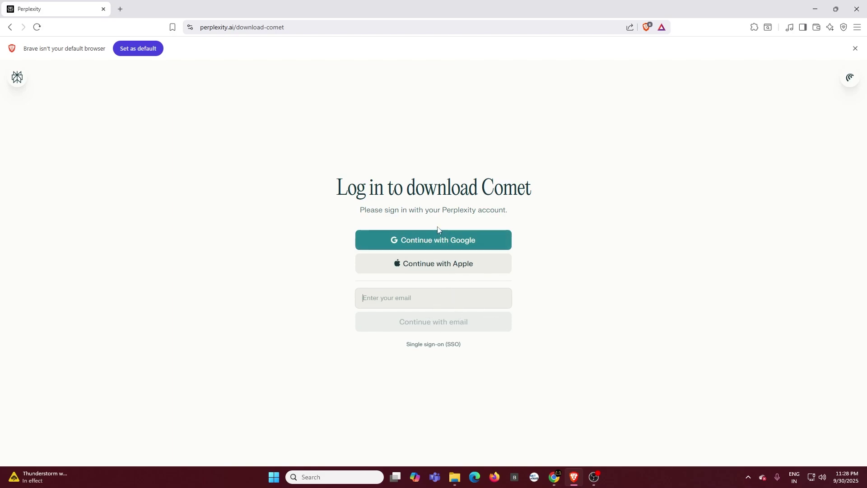
pyautogui.write('...')
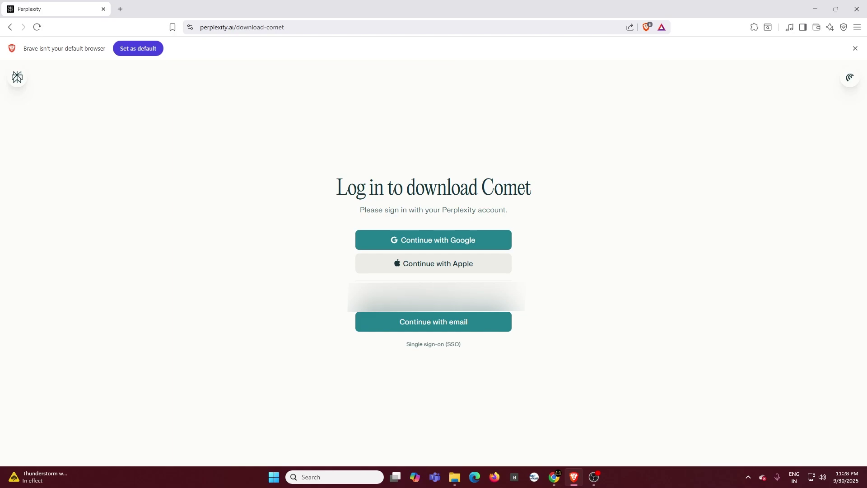
pyautogui.click(438, 321)
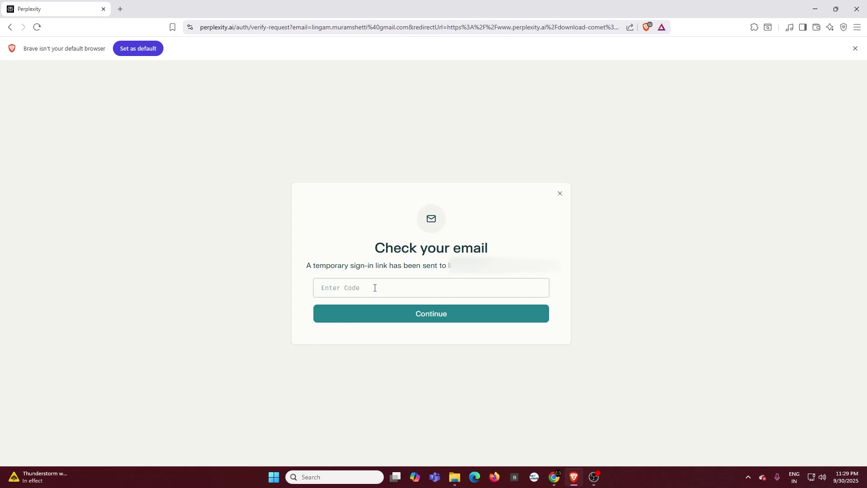
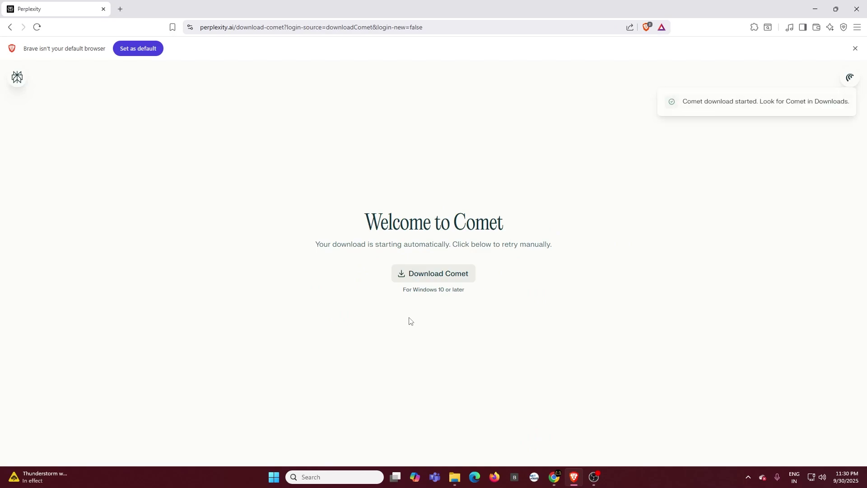
# Save comet_installer_latest.exe to the Desktop and run it from Brave's downloads bubble.
pyautogui.click(432, 279)
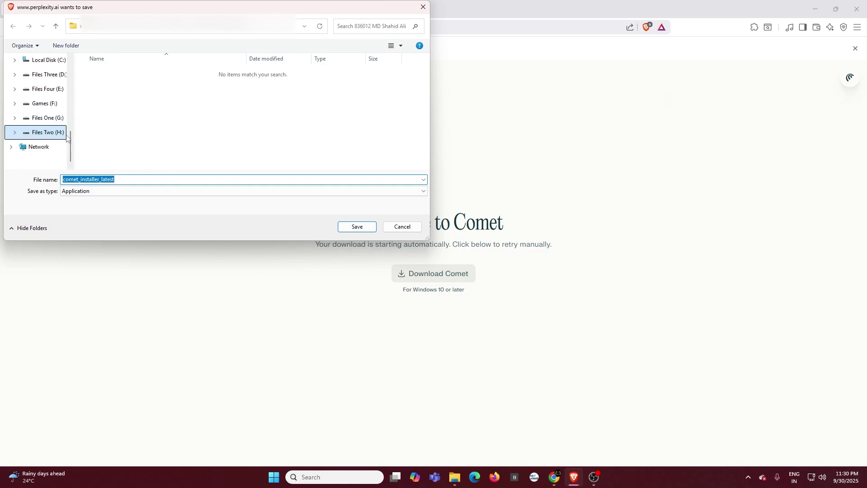
pyautogui.moveTo(71, 144); pyautogui.dragTo(77, 75)
pyautogui.click(45, 102)
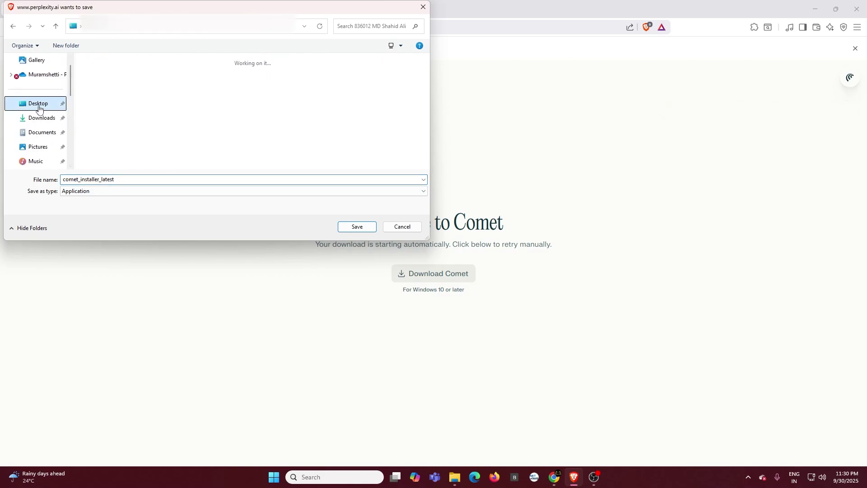
pyautogui.click(355, 227)
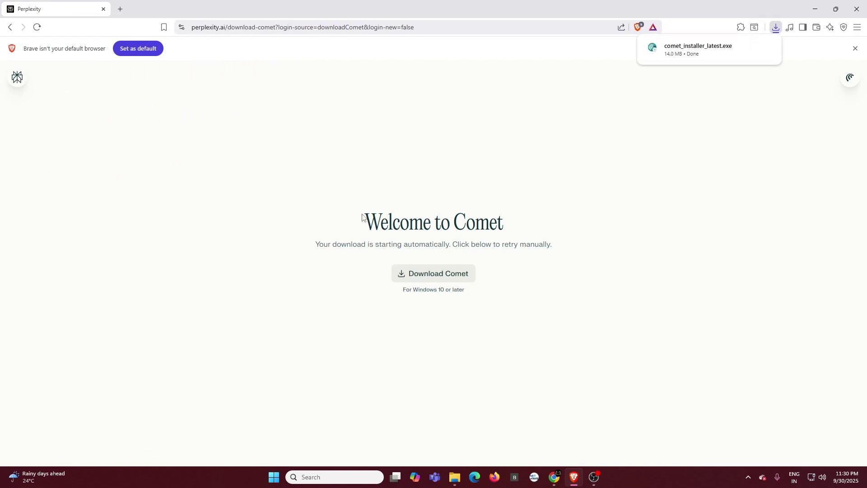
pyautogui.moveTo(703, 54)
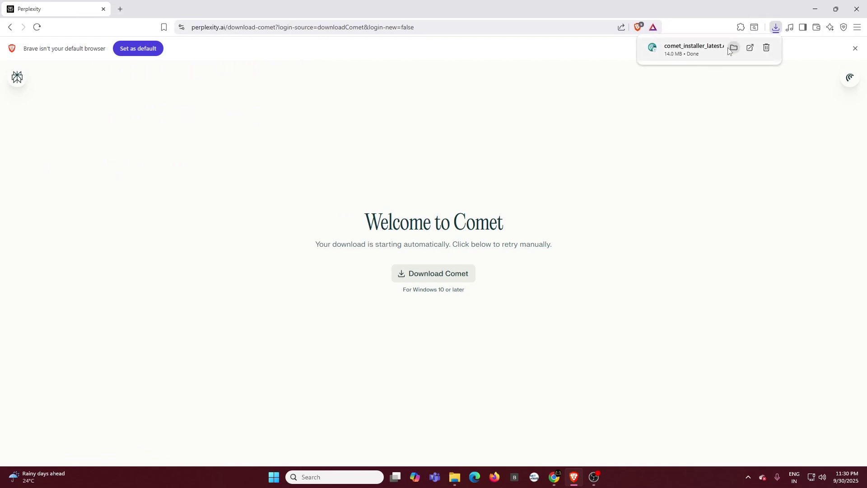
pyautogui.click(697, 53)
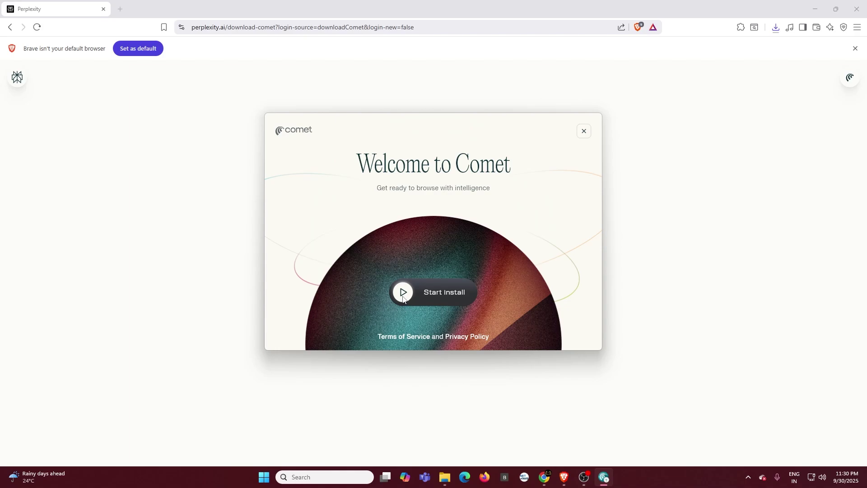
# Start the Comet install and launch Comet once installation completes.
pyautogui.click(404, 294)
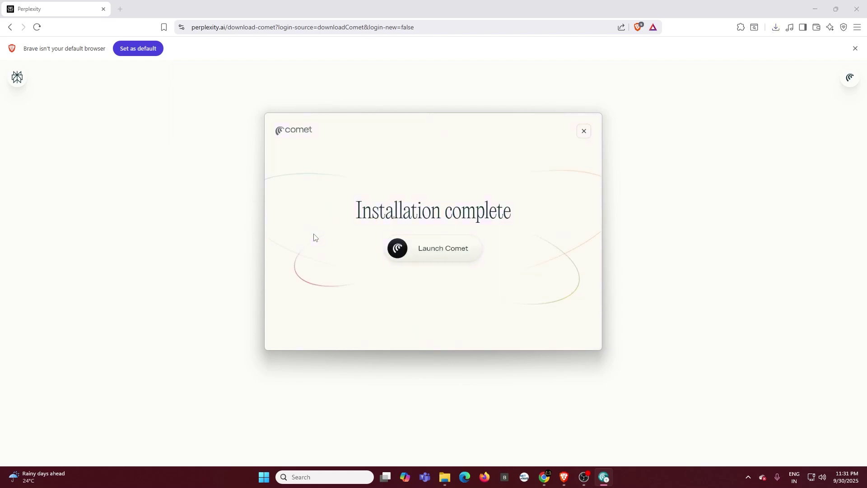
pyautogui.click(415, 251)
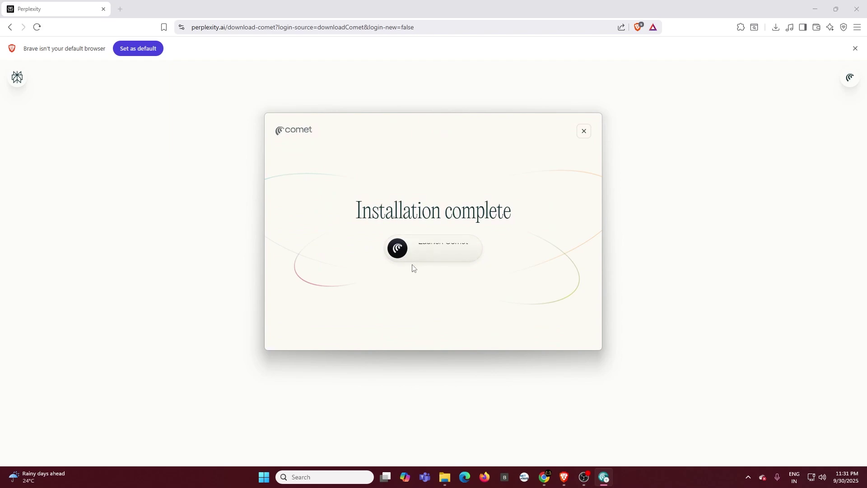
pyautogui.click(437, 250)
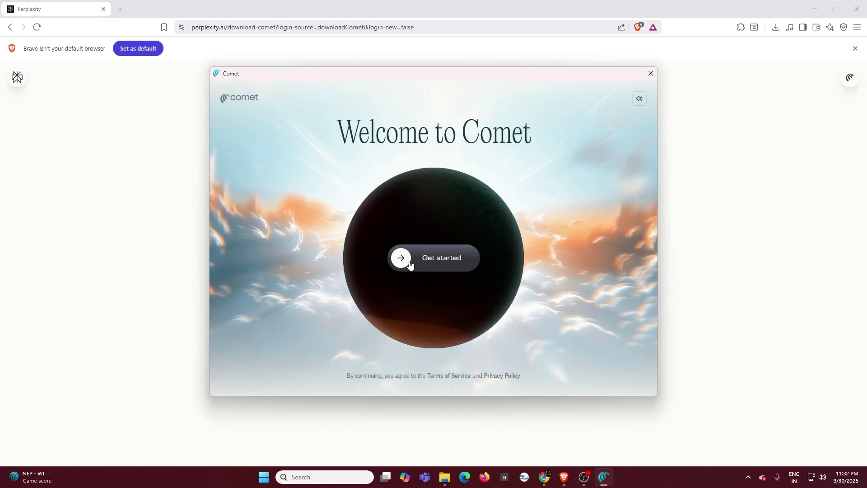
# Begin Comet setup and skip importing a browser profile with 'Do this later'.
pyautogui.click(409, 259)
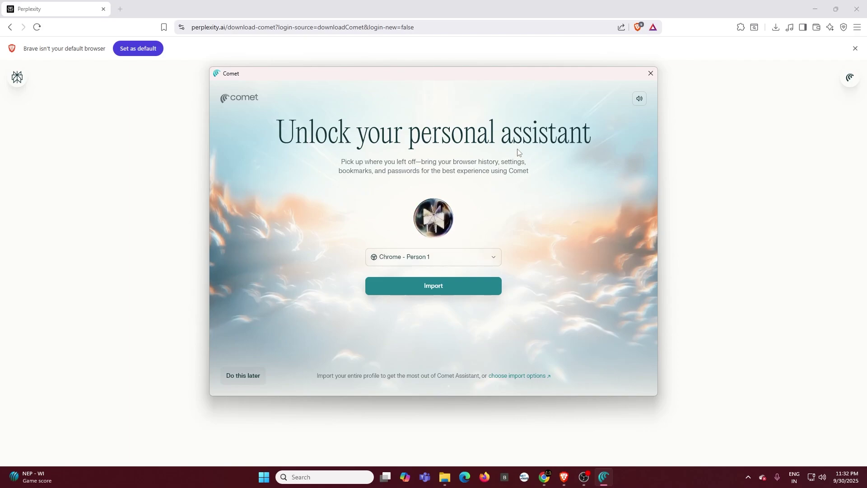
pyautogui.click(448, 262)
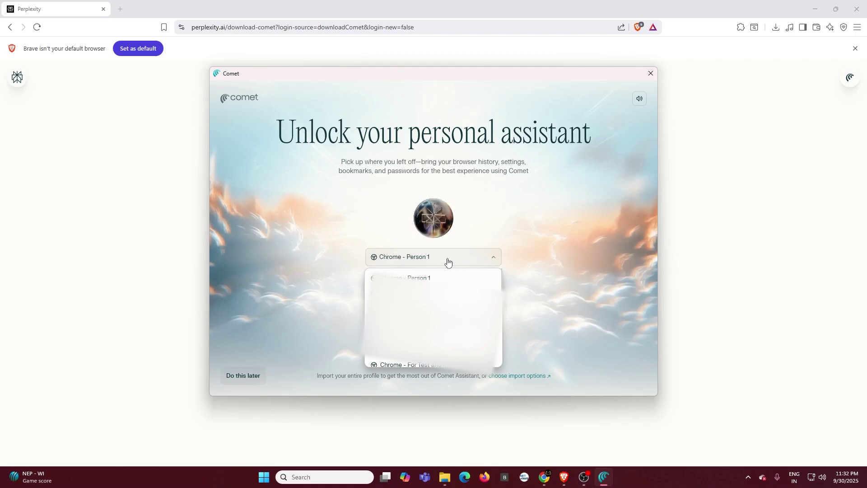
pyautogui.click(511, 255)
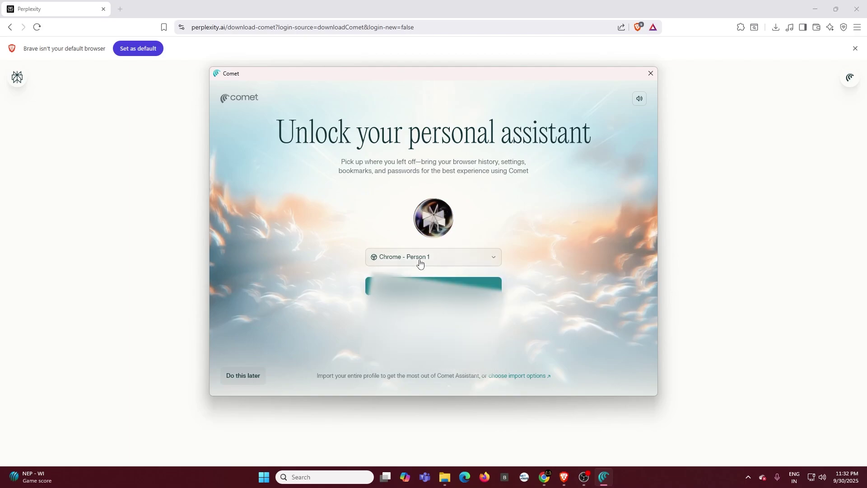
pyautogui.click(237, 377)
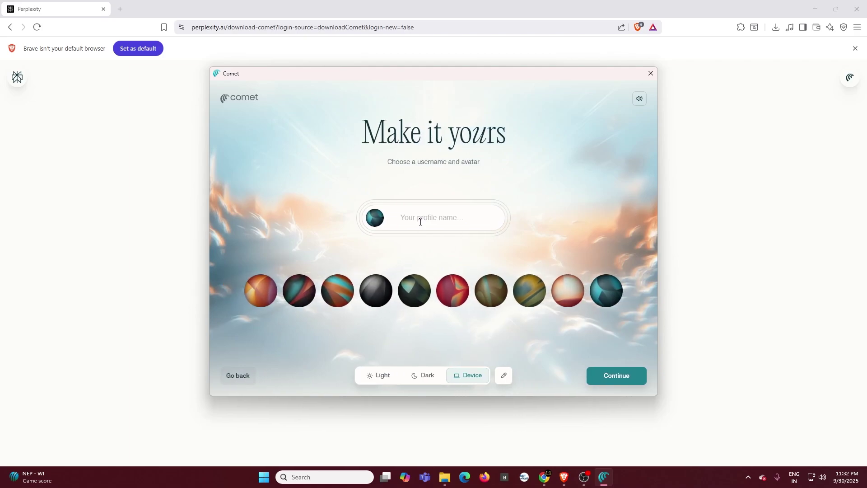
# Enter a profile name and pick the orange Sun avatar.
pyautogui.click(420, 221)
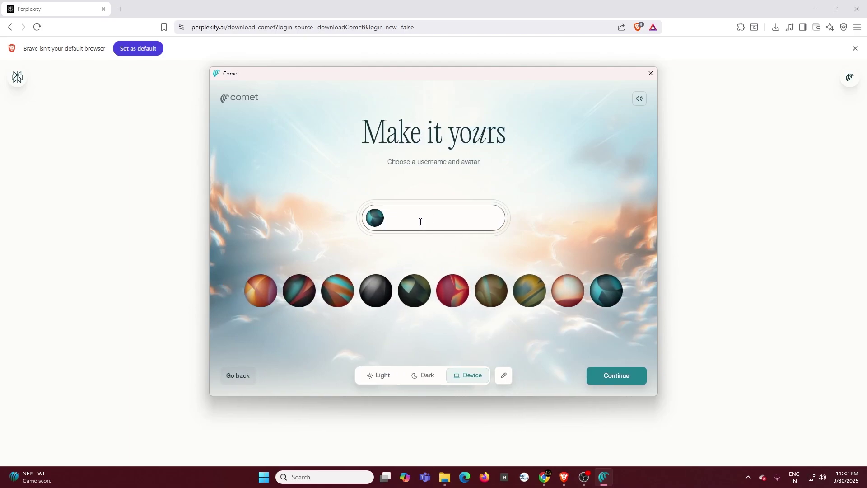
pyautogui.write('Byte Badi')
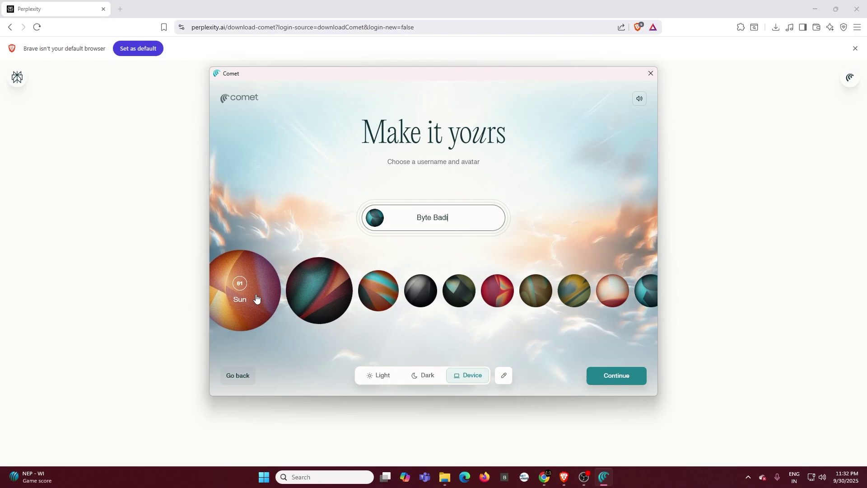
pyautogui.click(256, 298)
# Turn off 'Make Comet your default' and 'Open Comet on startup', then start Comet.
pyautogui.click(624, 380)
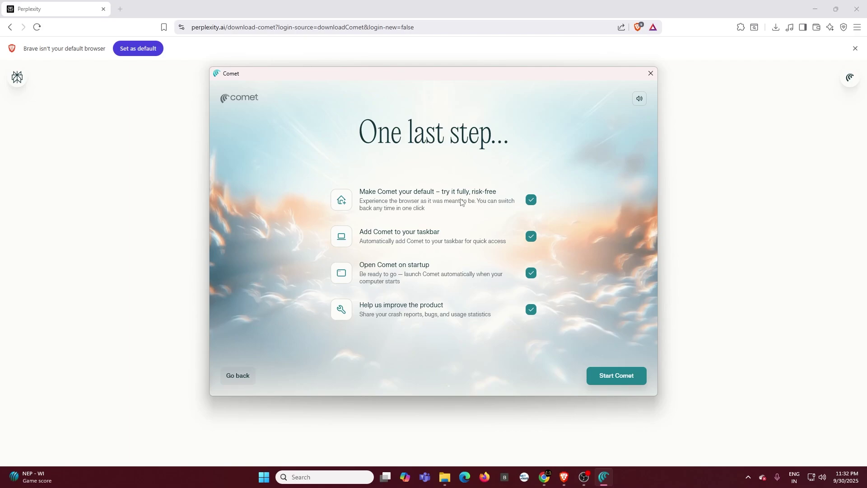
pyautogui.click(531, 200)
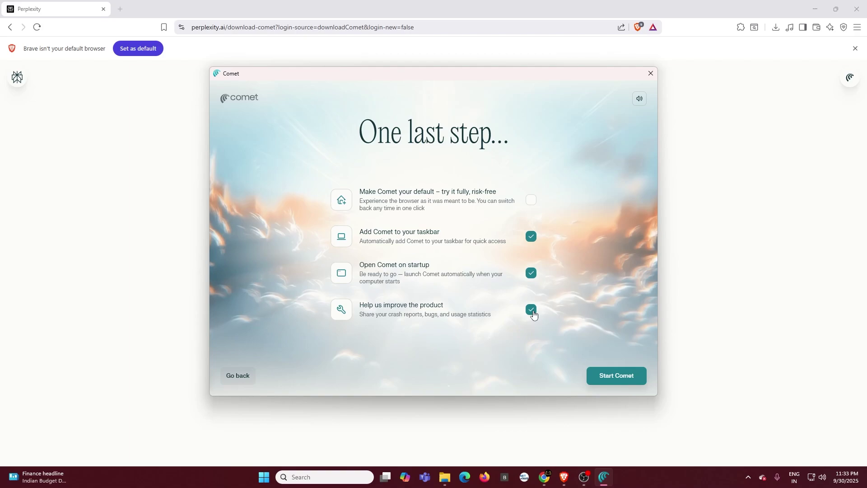
pyautogui.click(531, 273)
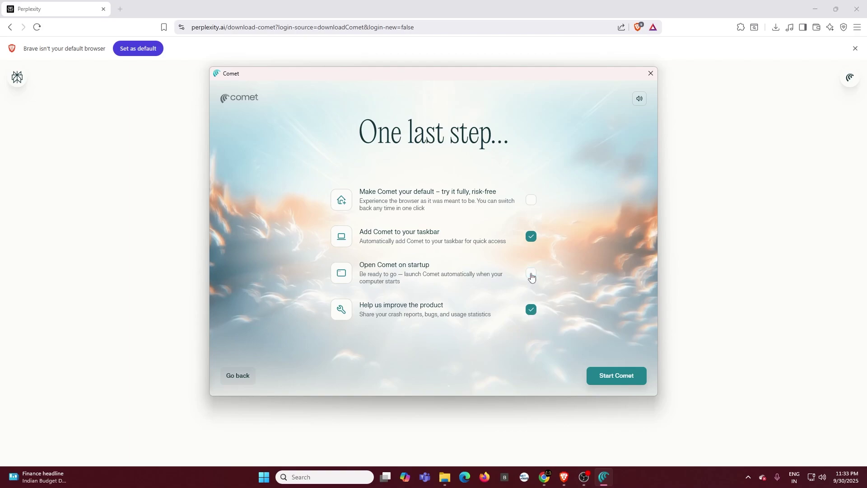
pyautogui.click(619, 379)
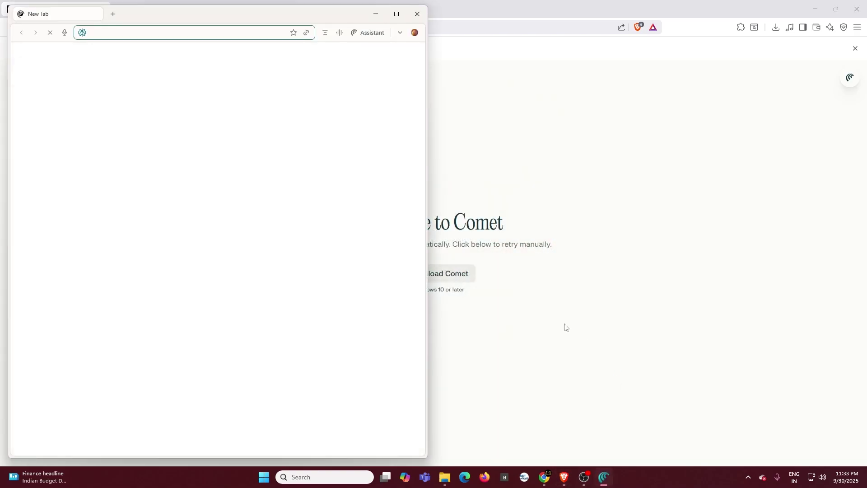
# Maximize the Comet window and skip the Perplexity sign-in anyway.
pyautogui.click(396, 15)
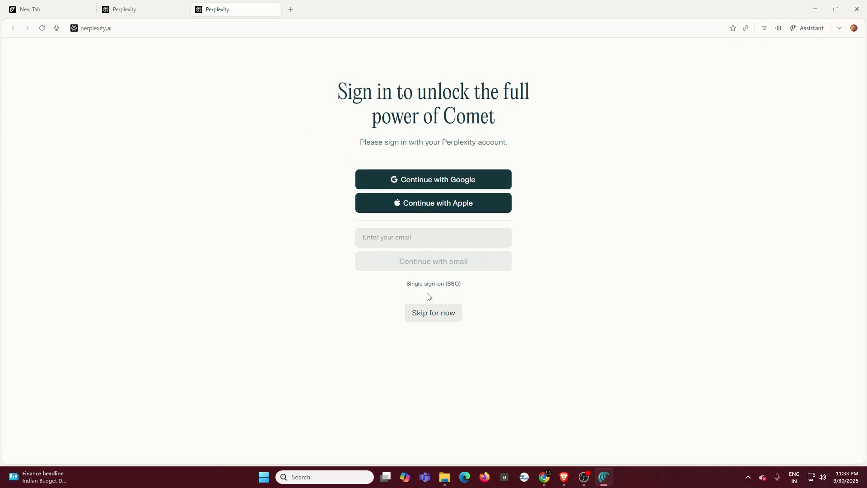
pyautogui.click(439, 316)
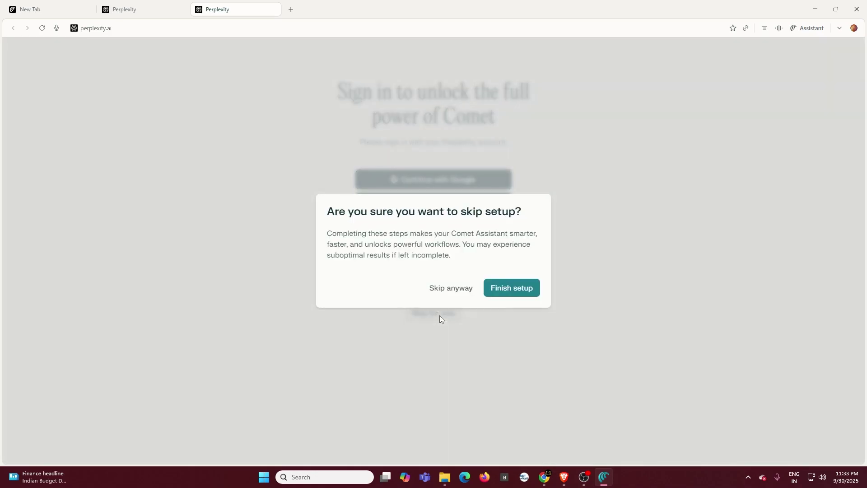
pyautogui.click(458, 293)
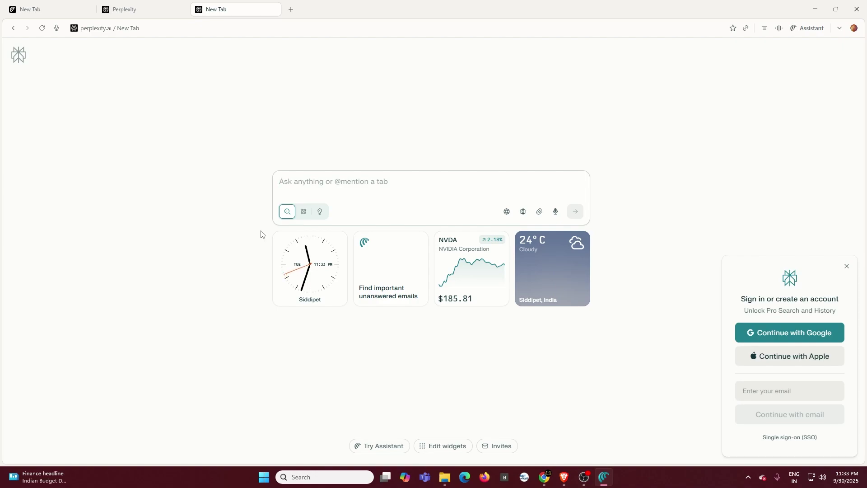
# Search 'youtube' from a new tab and open youtube.com from the results.
pyautogui.click(292, 10)
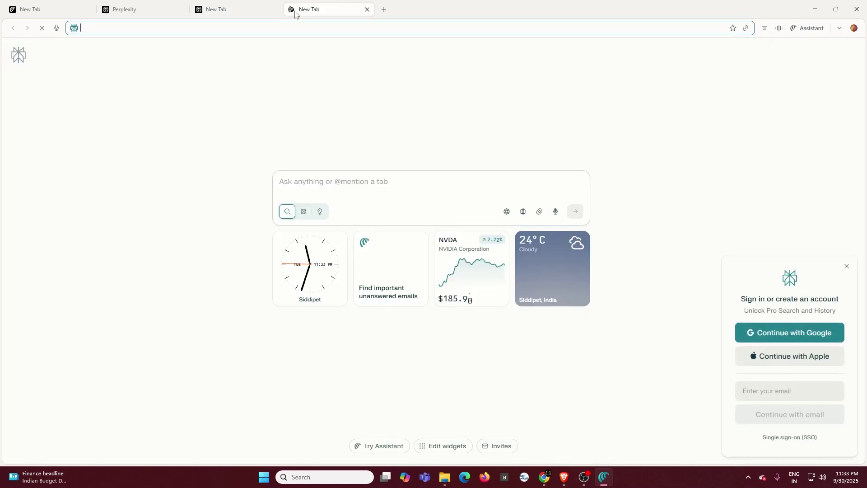
pyautogui.write('o')
pyautogui.press('BackSpace')
pyautogui.write('youtube')
pyautogui.press('Return')
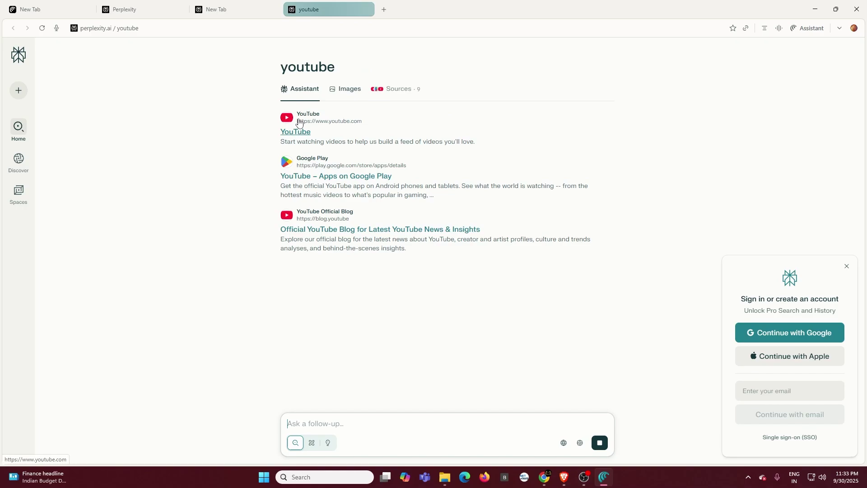
pyautogui.click(296, 132)
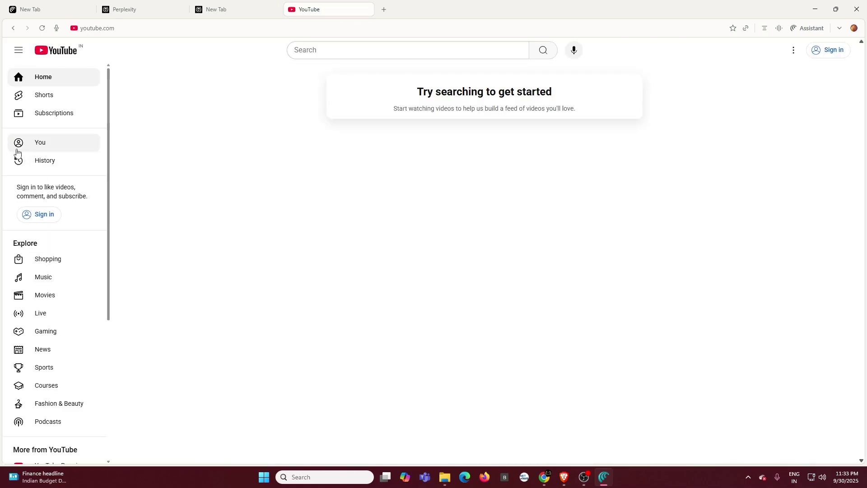
# Open the Assistant panel beside YouTube using the toolbar Assistant button.
pyautogui.click(810, 30)
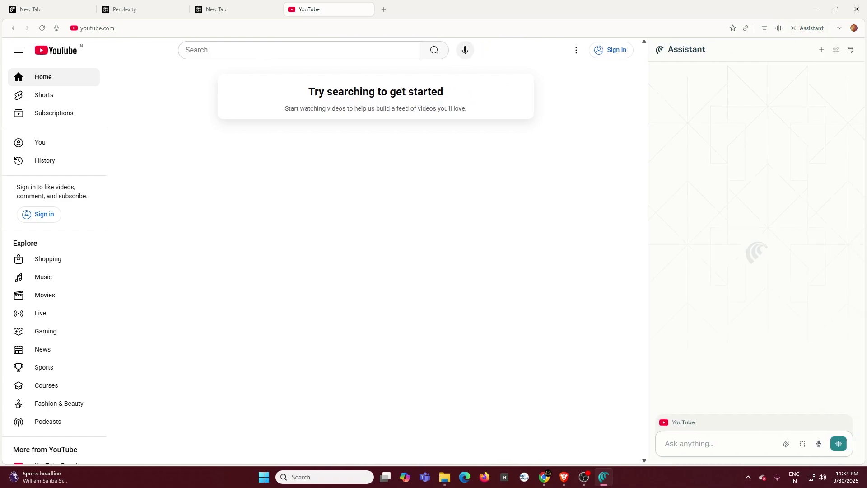